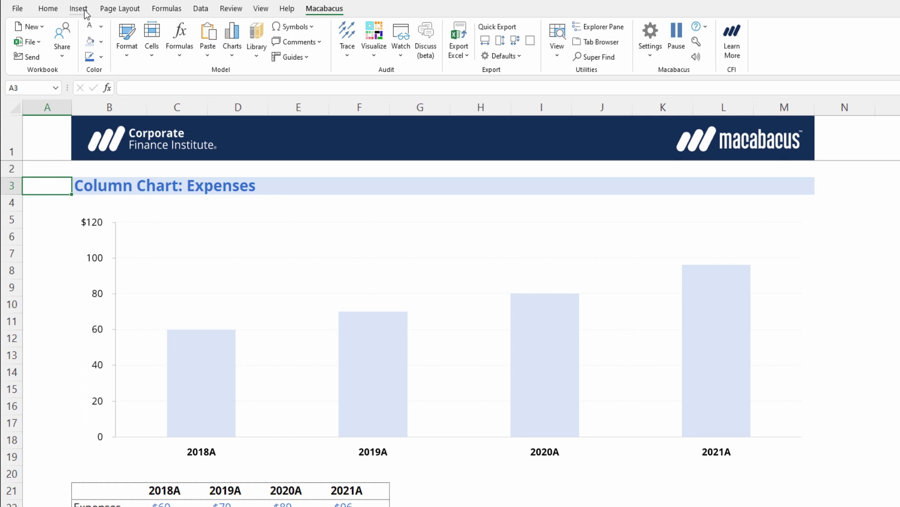
Draw a straight line shape across the chart near 90, then delete it
{"action": "left_click", "coordinate": [78, 8]}
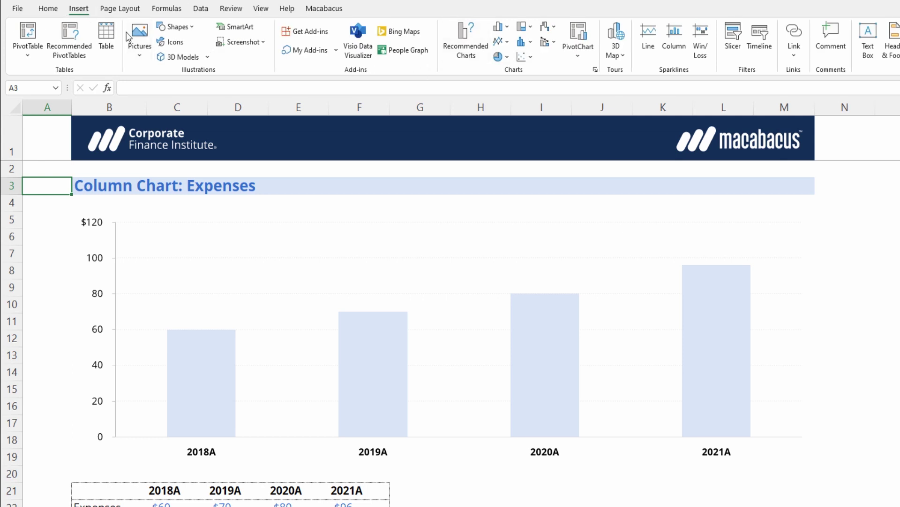
{"action": "left_click", "coordinate": [178, 28]}
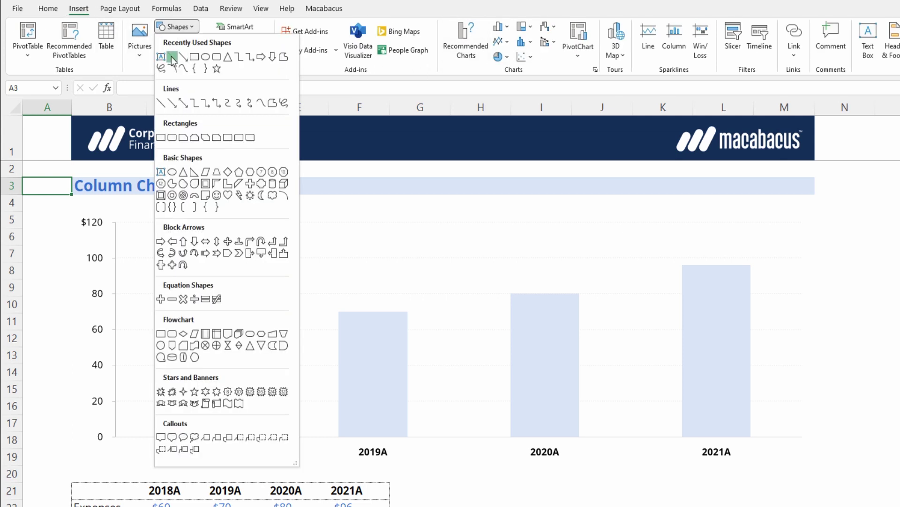
{"action": "left_click", "coordinate": [170, 55]}
{"action": "mouse_move", "coordinate": [87, 274]}
{"action": "left_mouse_down"}
{"action": "mouse_move", "coordinate": [600, 288]}
{"action": "mouse_move", "coordinate": [727, 259]}
{"action": "mouse_move", "coordinate": [798, 278]}
{"action": "left_mouse_up"}
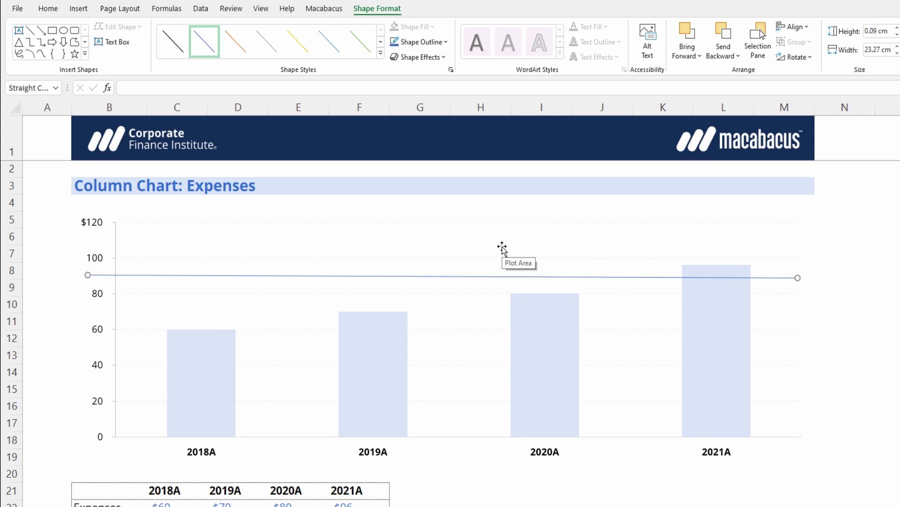
{"action": "key", "text": "Delete"}
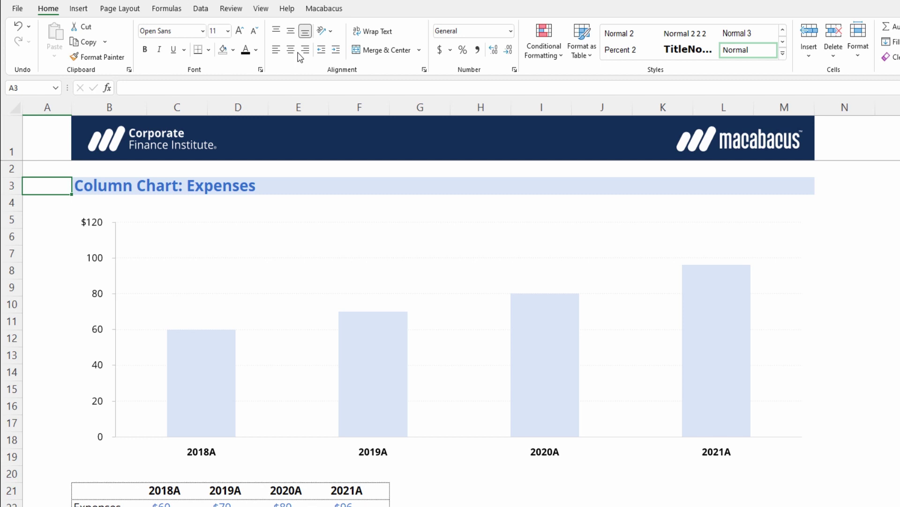
With the Expenses chart selected, show Macabacus Charts > Stat Line options
{"action": "left_click", "coordinate": [328, 11]}
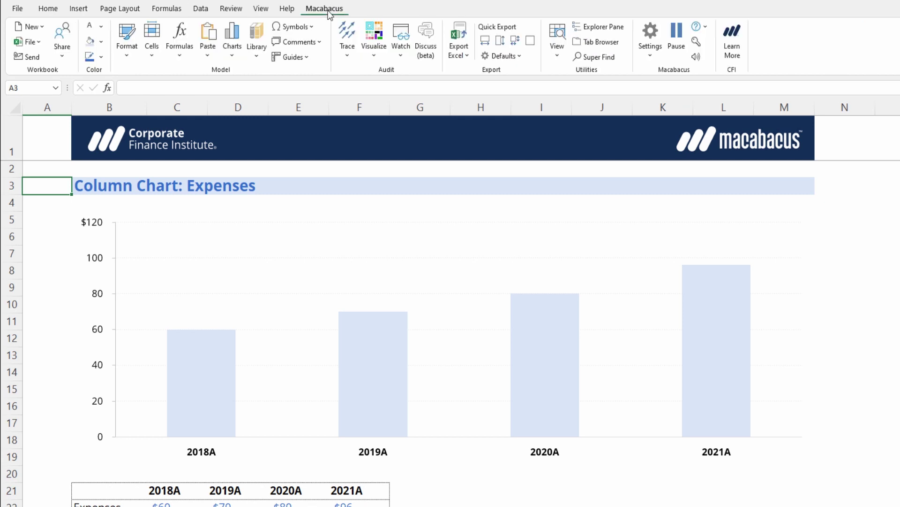
{"action": "left_click", "coordinate": [154, 229]}
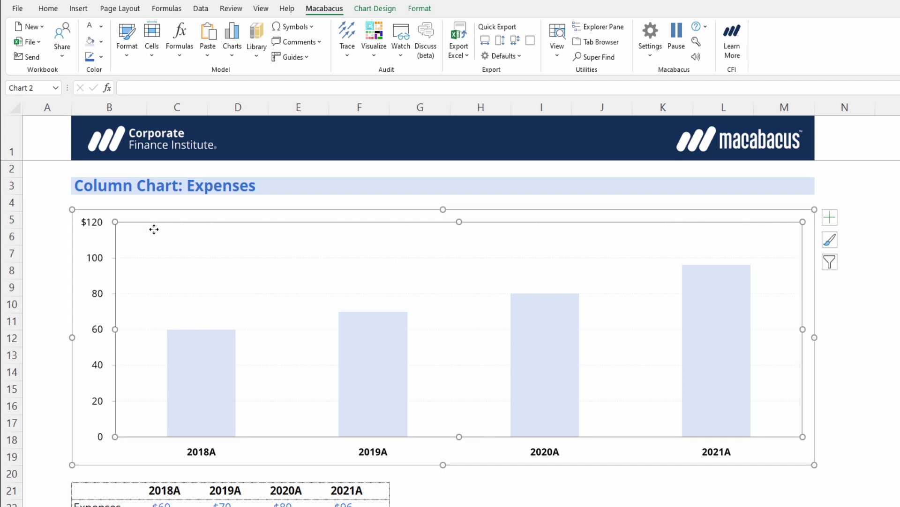
{"action": "left_click", "coordinate": [232, 57]}
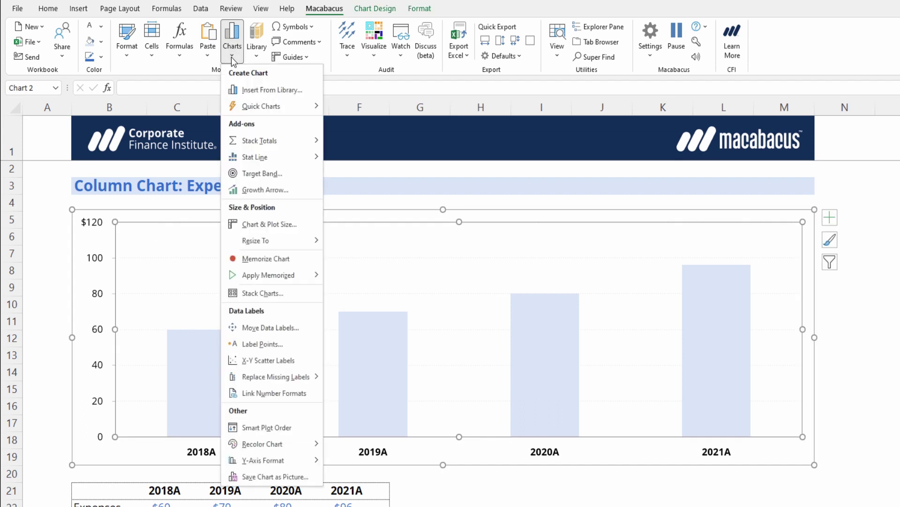
{"action": "mouse_move", "coordinate": [255, 159]}
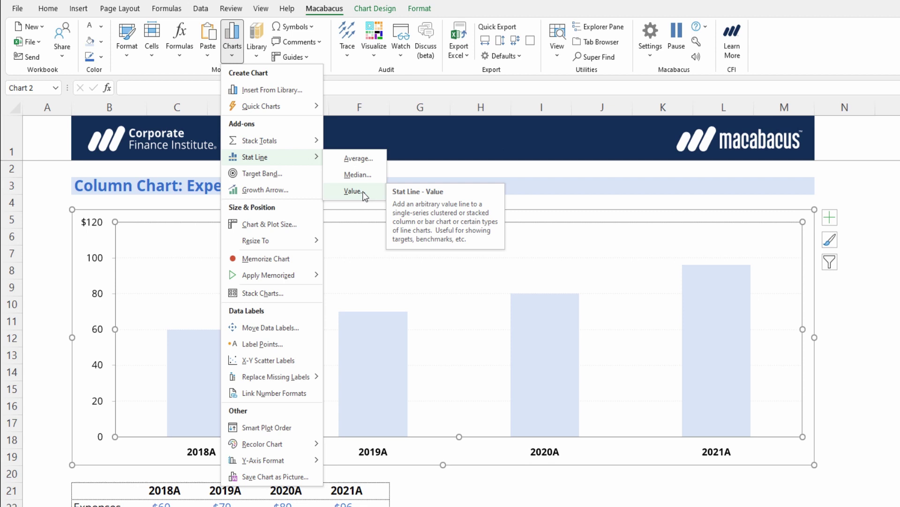
Add an Average stat line: orange, 1.25 weight, dotted, Label and value content
{"action": "left_click", "coordinate": [366, 162]}
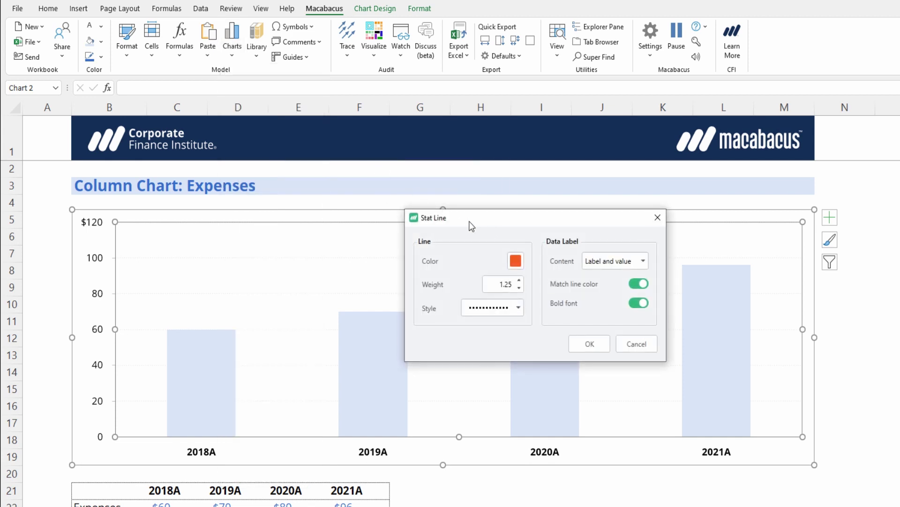
{"action": "left_click_drag", "start_coordinate": [469, 221], "coordinate": [827, 416]}
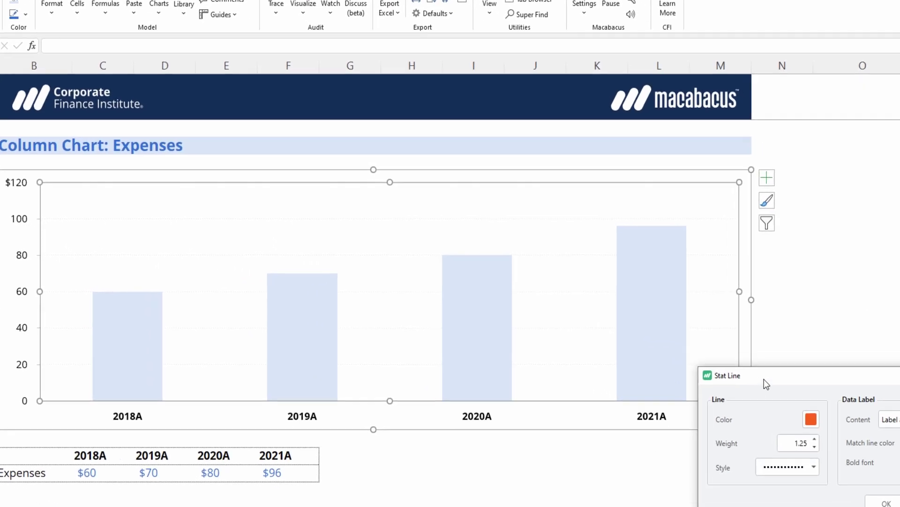
{"action": "left_click_drag", "start_coordinate": [764, 379], "coordinate": [790, 388]}
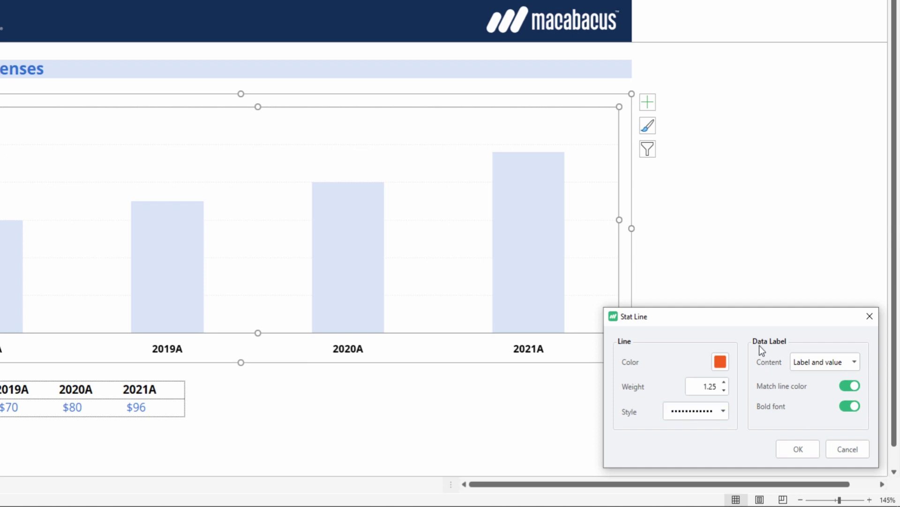
{"action": "left_click", "coordinate": [799, 366]}
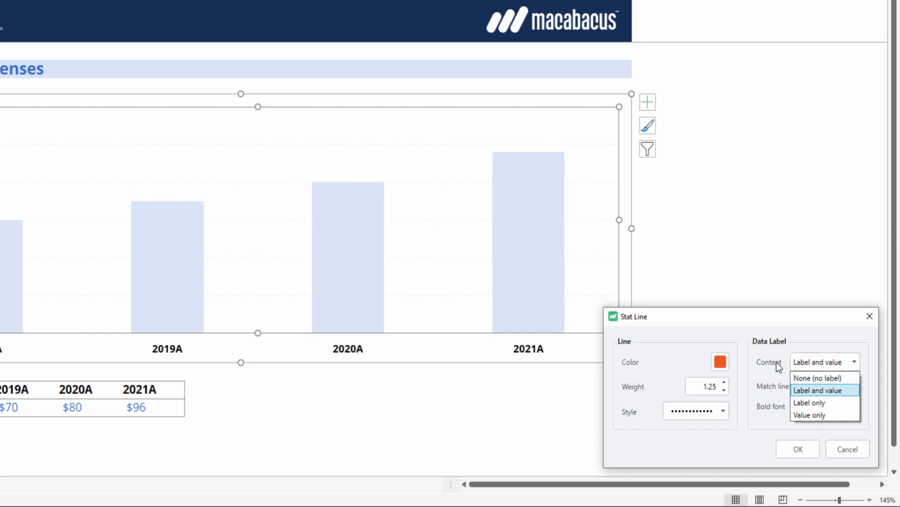
{"action": "left_click", "coordinate": [775, 362]}
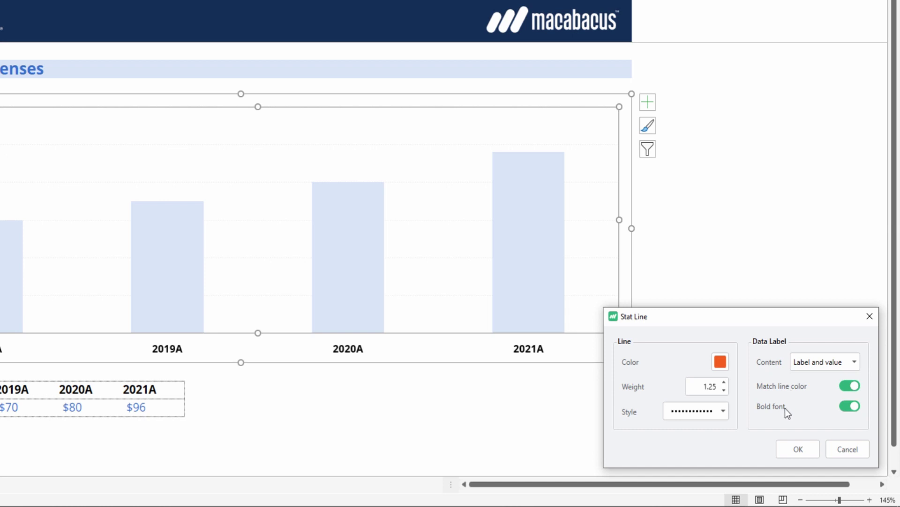
{"action": "left_click", "coordinate": [798, 449]}
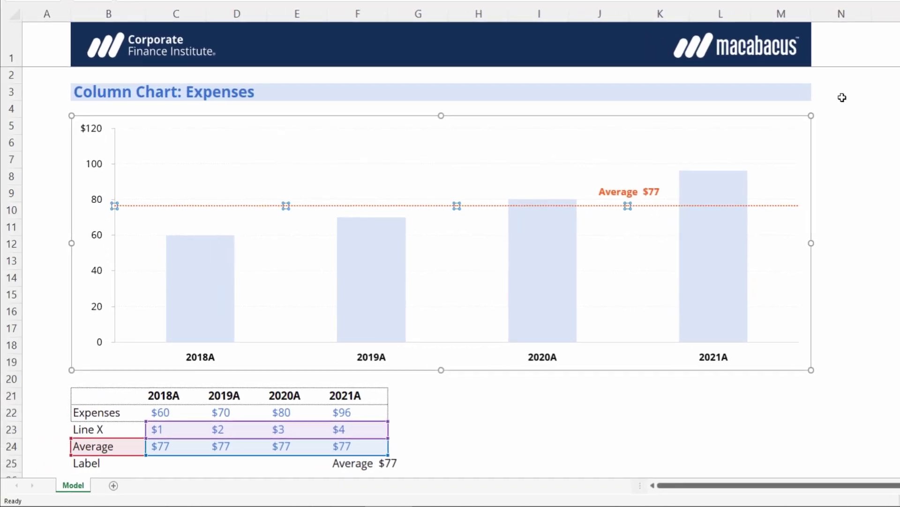
Delete the Expenses chart's horizontal gridlines and deselect the chart
{"action": "left_click", "coordinate": [844, 92]}
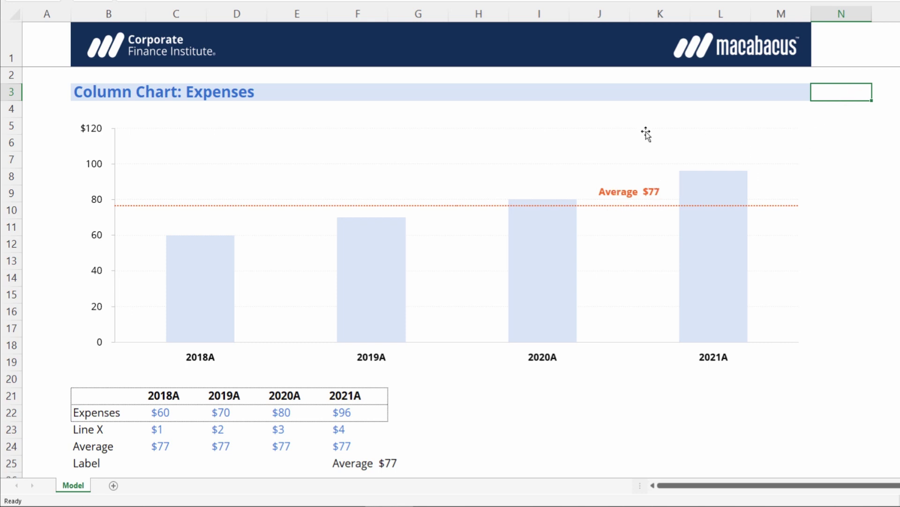
{"action": "left_click", "coordinate": [586, 168]}
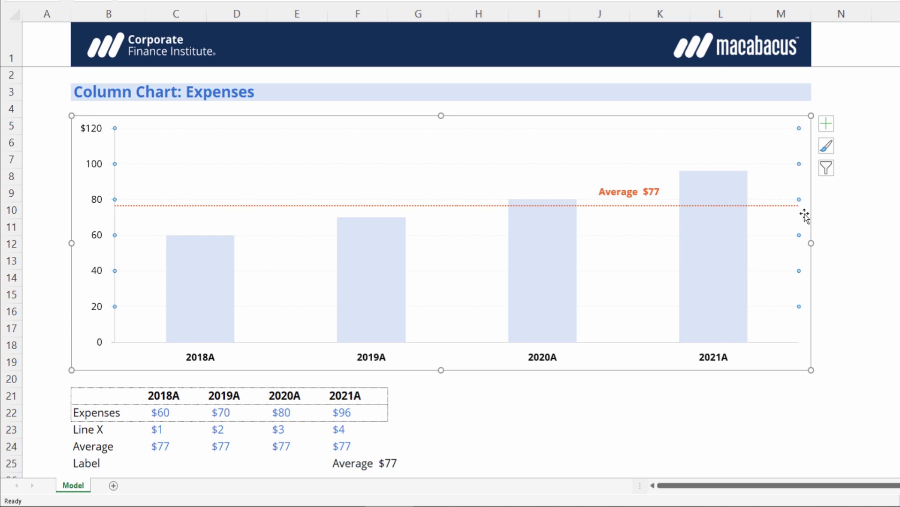
{"action": "key", "text": "Escape"}
{"action": "left_click", "coordinate": [856, 103]}
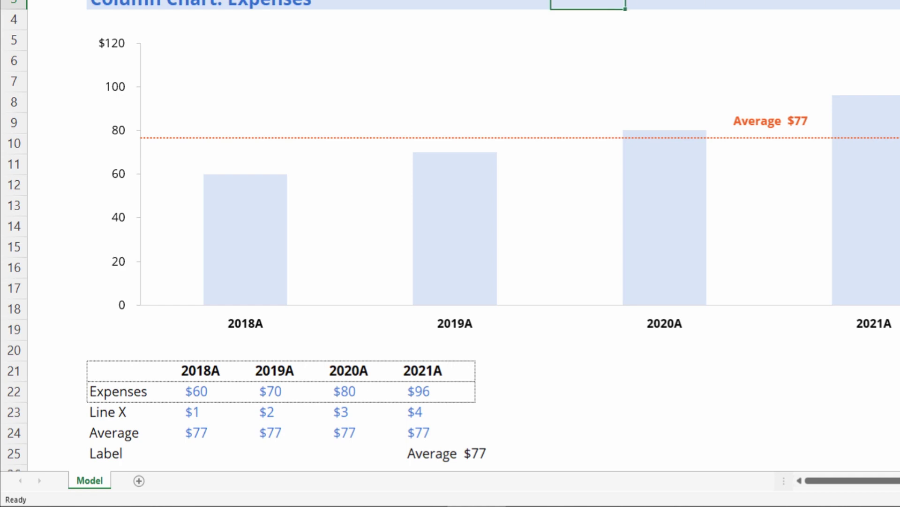
Review the Line X helper values and the =AVERAGE($C$22:$F$22) formula in F24
{"action": "key", "text": "ctrl+Left"}
{"action": "key", "text": "ctrl+Down"}
{"action": "key", "text": "Down"}
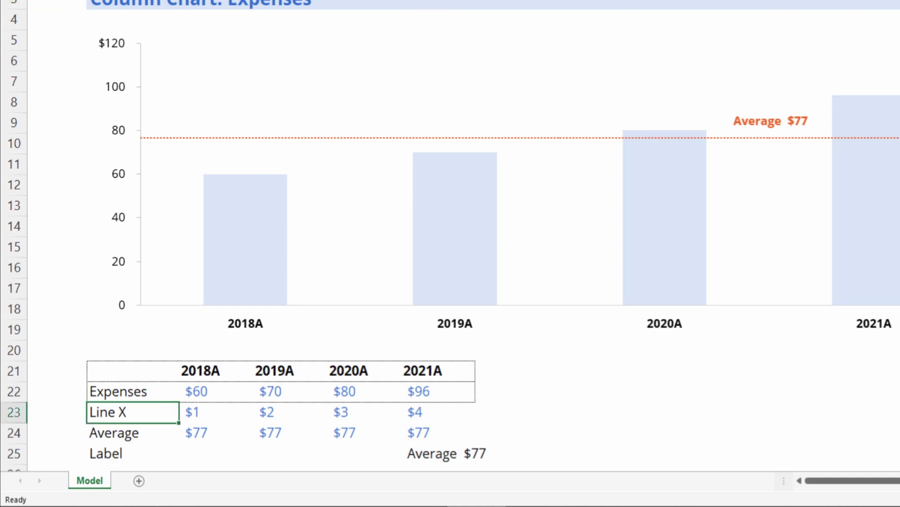
{"action": "key", "text": "Right"}
{"action": "key", "text": "Right"}
{"action": "key", "text": "Right"}
{"action": "key", "text": "Right"}
{"action": "key", "text": "Left"}
{"action": "key", "text": "Left"}
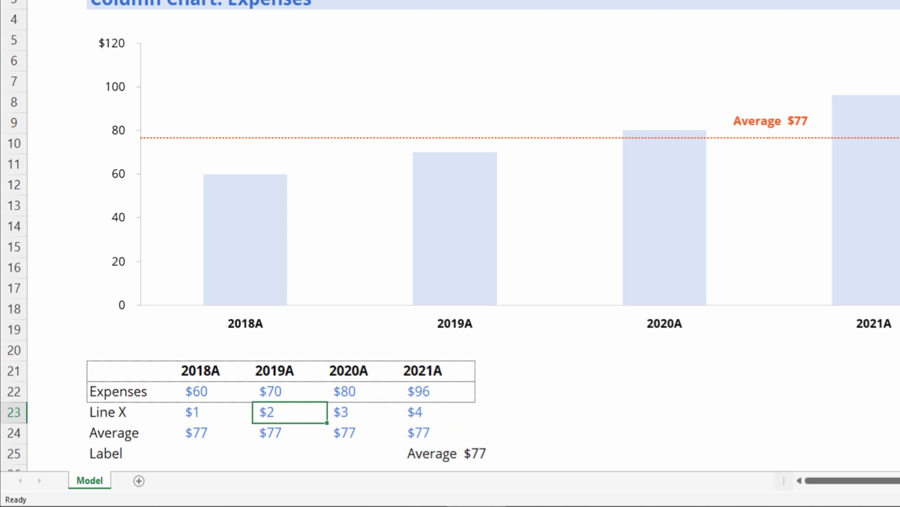
{"action": "key", "text": "Left"}
{"action": "key", "text": "Left"}
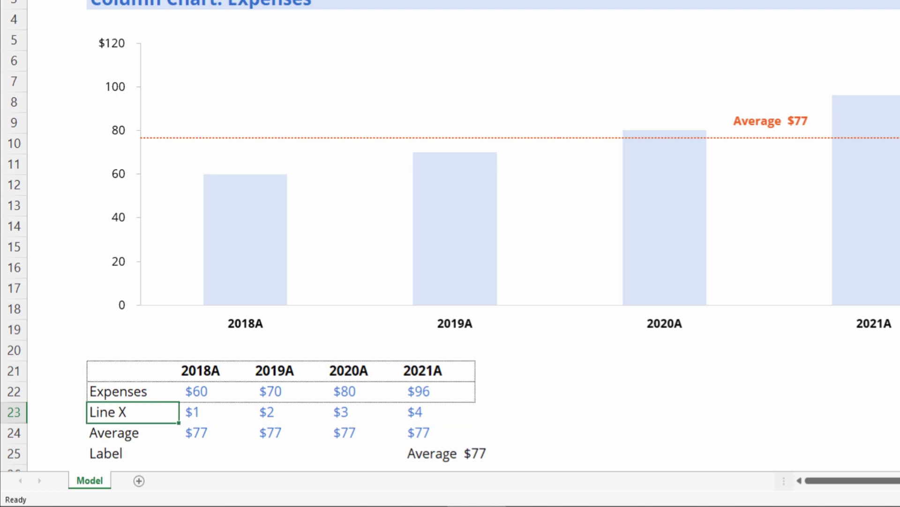
{"action": "key", "text": "Down"}
{"action": "key", "text": "Right"}
{"action": "key", "text": "Right"}
{"action": "key", "text": "Right"}
{"action": "key", "text": "Right"}
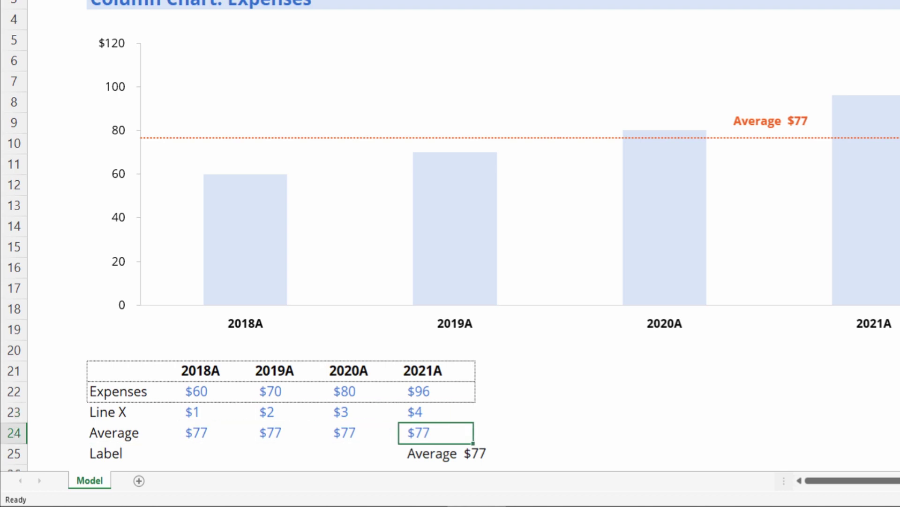
{"action": "key", "text": "F2"}
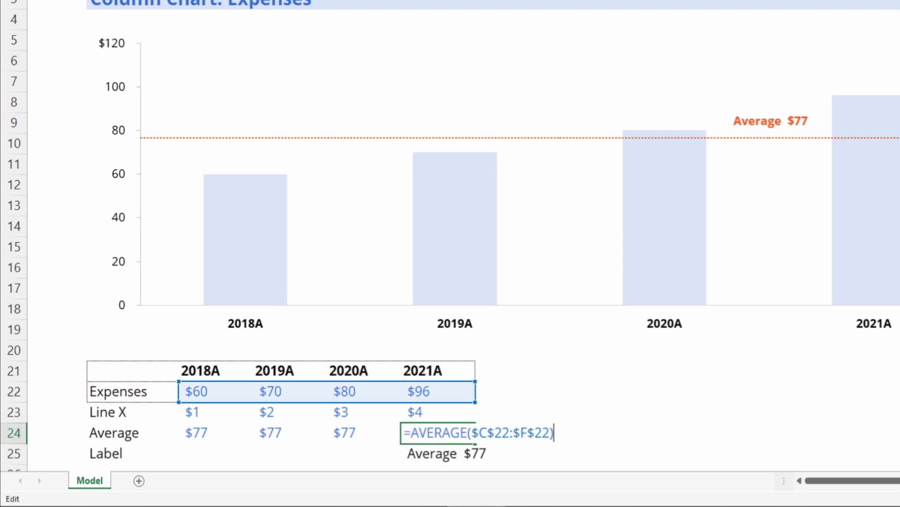
{"action": "key", "text": "Return"}
{"action": "key", "text": "Up"}
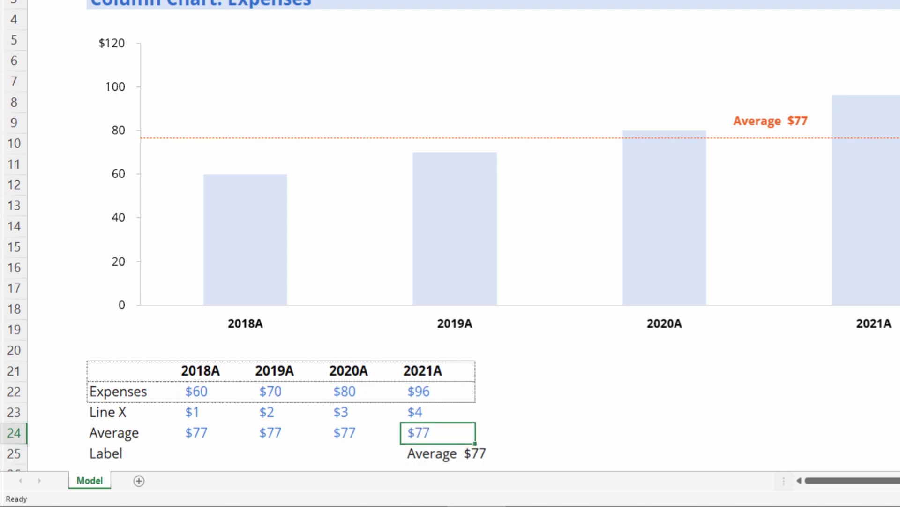
{"action": "key", "text": "Down"}
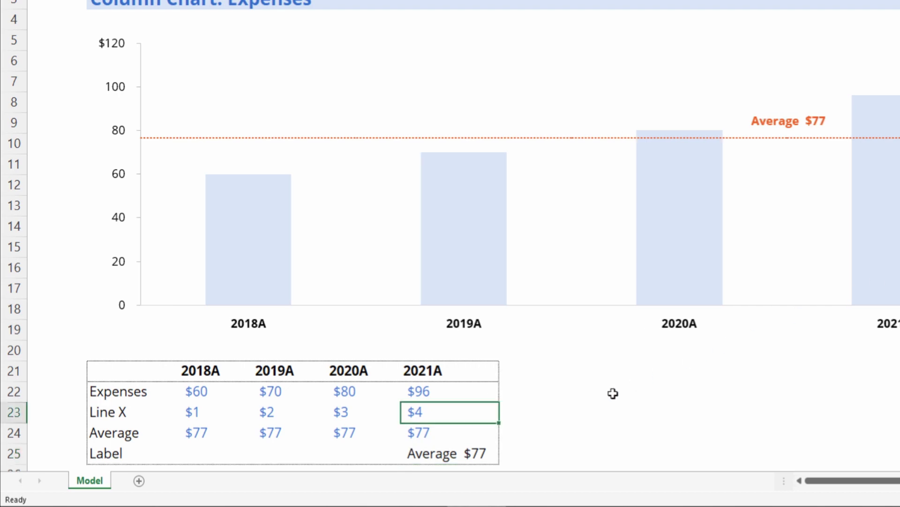
Apply an outline border around the table using Macabacus border shortcuts
{"action": "key", "text": "ctrl+alt+shift+Down"}
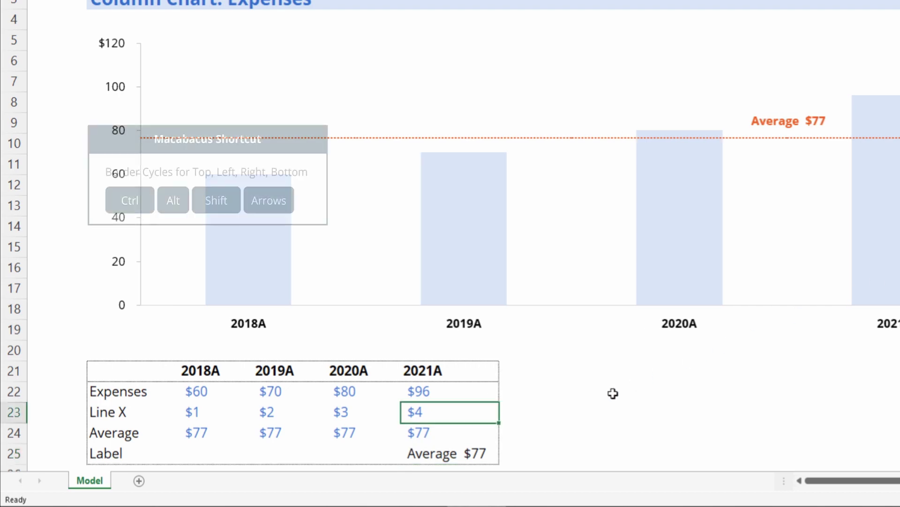
{"action": "key", "text": "Right"}
{"action": "key", "text": "Right"}
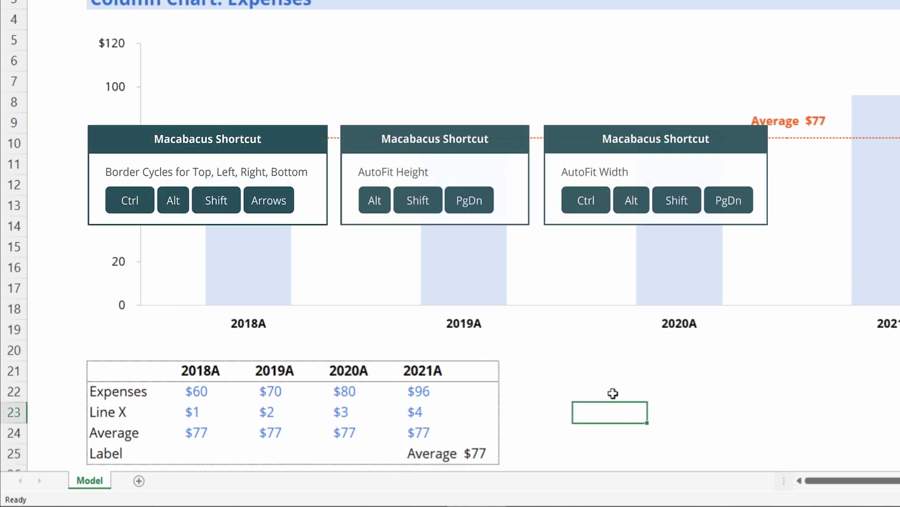
{"action": "key", "text": "Up"}
{"action": "key", "text": "Left"}
{"action": "key", "text": "Left"}
{"action": "key", "text": "Down"}
{"action": "key", "text": "Down"}
{"action": "key", "text": "ctrl+alt+shift+Page_Up"}
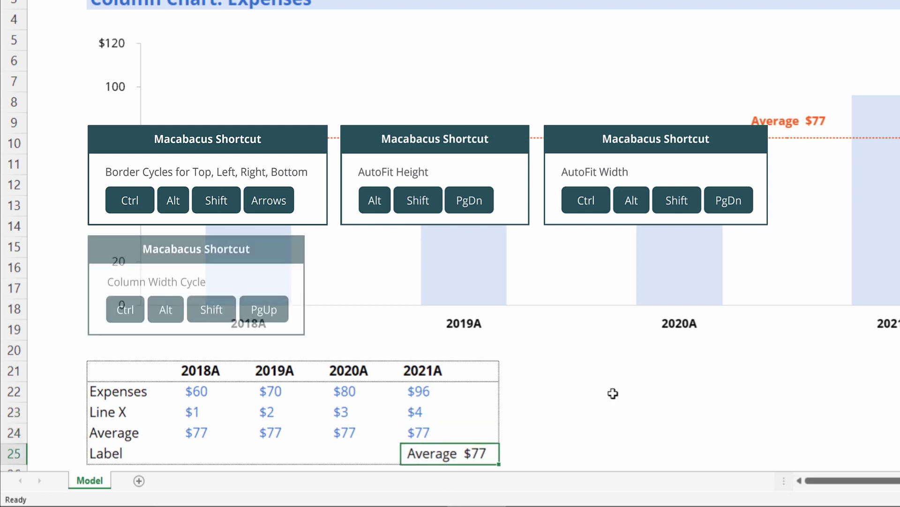
Select the helper values and AutoColor them from blue to black
{"action": "key", "text": "ctrl+alt+period"}
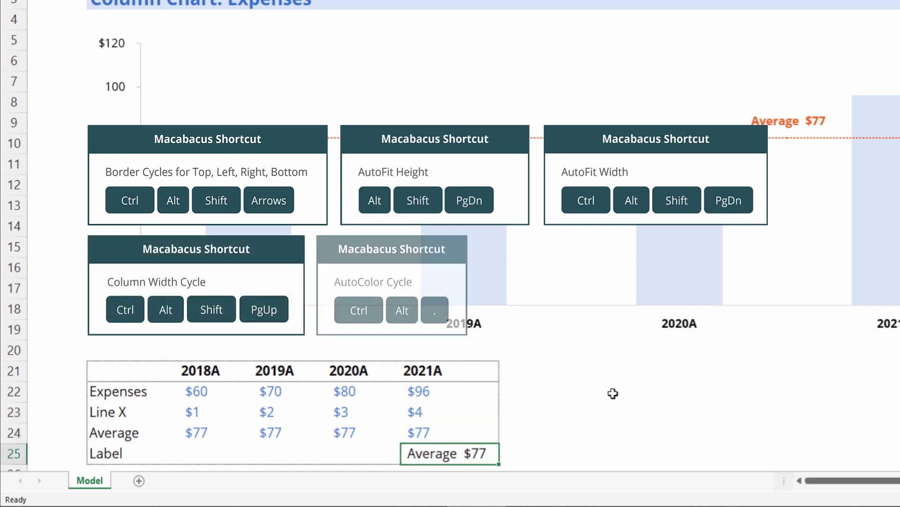
{"action": "key", "text": "shift+Up"}
{"action": "key", "text": "shift+Up"}
{"action": "key", "text": "shift+Left"}
{"action": "key", "text": "shift+Left"}
{"action": "key", "text": "shift+Left"}
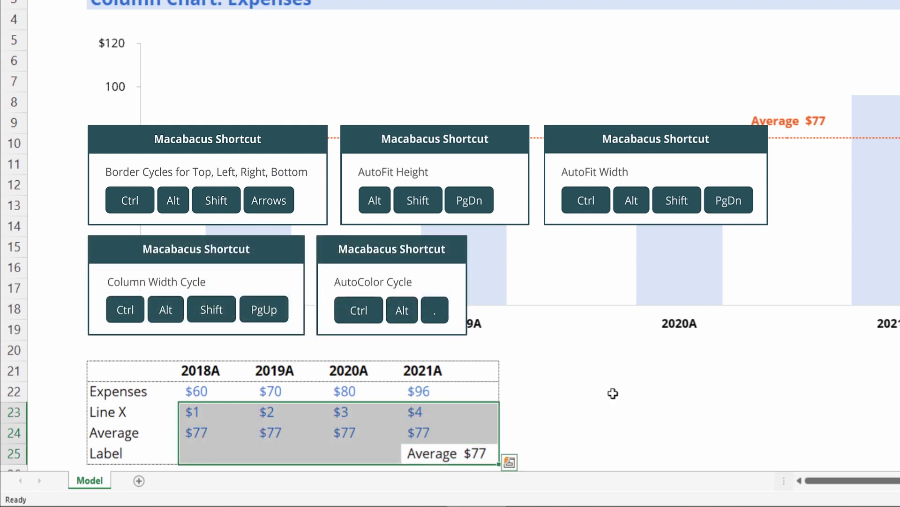
{"action": "key", "text": "ctrl+alt+period"}
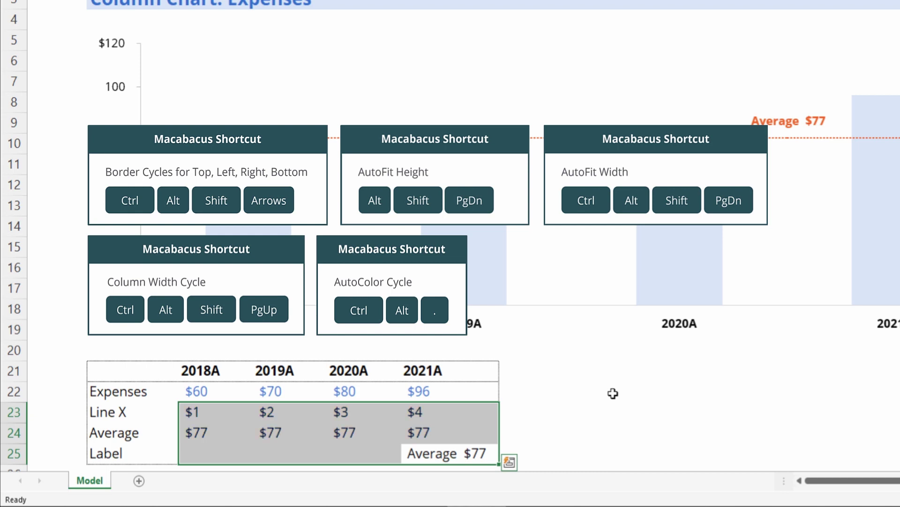
{"action": "key", "text": "shift+BackSpace"}
Check the recoloured Line X and Average values are now black
{"action": "key", "text": "Up"}
{"action": "key", "text": "Up"}
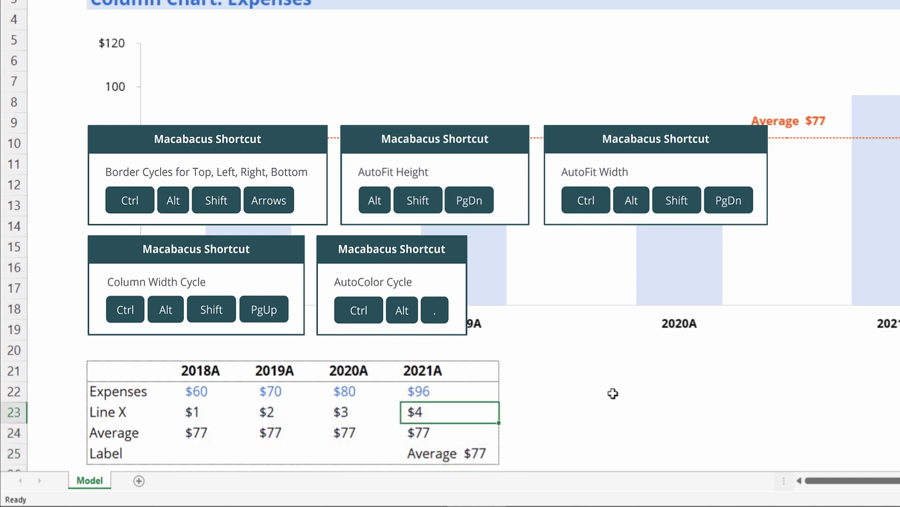
{"action": "key", "text": "Left"}
{"action": "key", "text": "Left"}
{"action": "key", "text": "Left"}
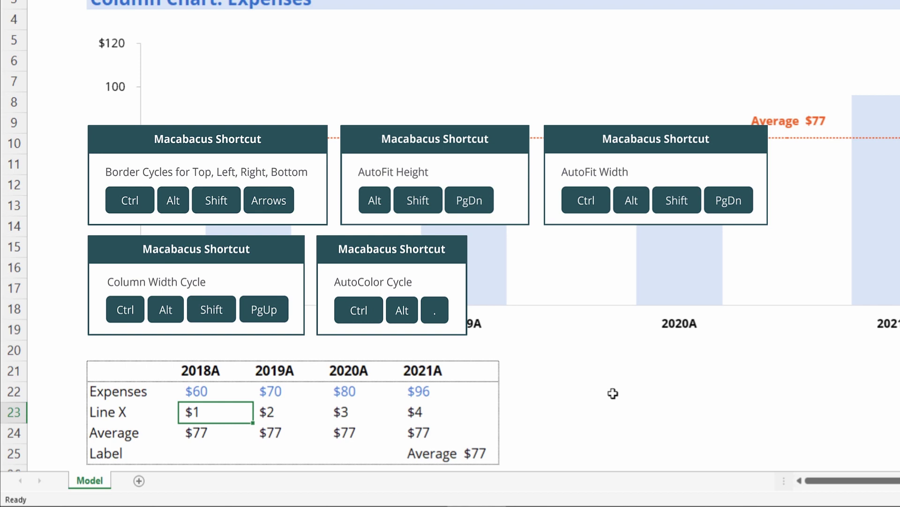
{"action": "key", "text": "Down"}
{"action": "key", "text": "Right"}
{"action": "key", "text": "Right"}
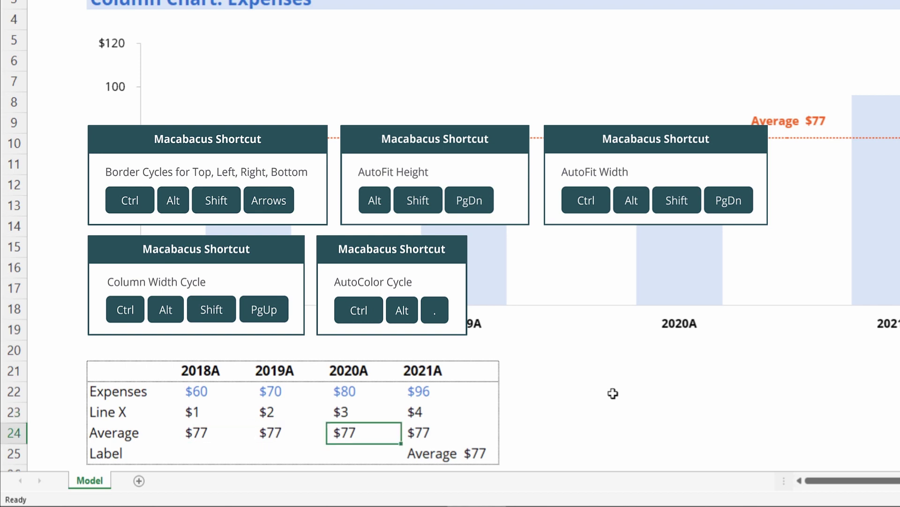
{"action": "key", "text": "Up"}
{"action": "key", "text": "Right"}
{"action": "key", "text": "Right"}
{"action": "key", "text": "Up"}
{"action": "key", "text": "Up"}
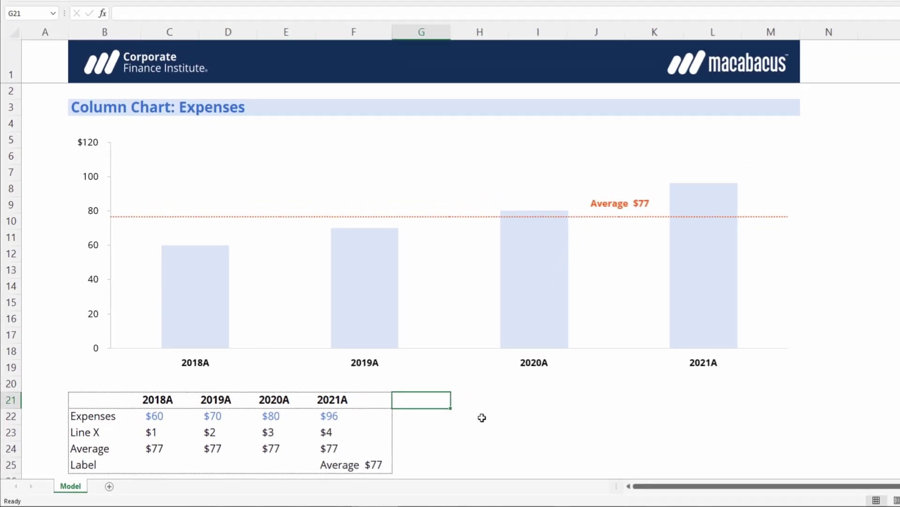
Replace 'Average' with 'Mean' in F25's label formula so the chart reads Mean $77
{"action": "left_click", "coordinate": [346, 462]}
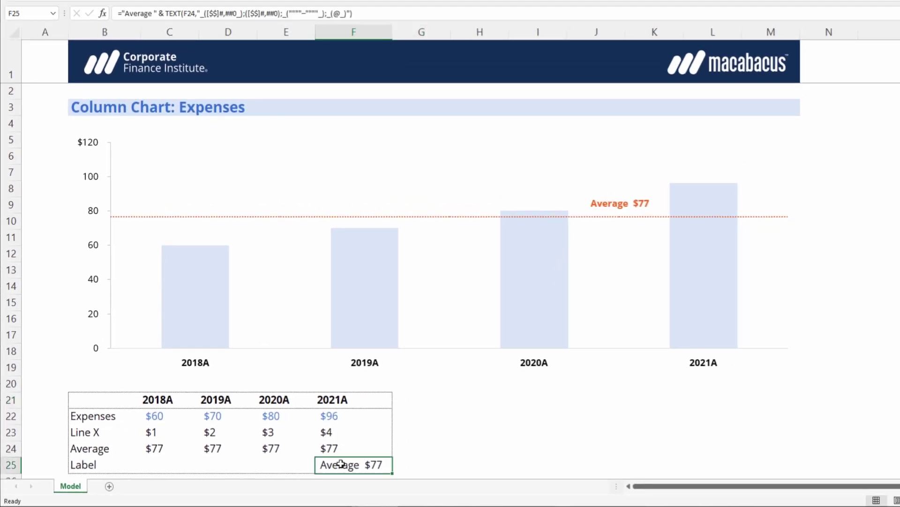
{"action": "left_click", "coordinate": [152, 15]}
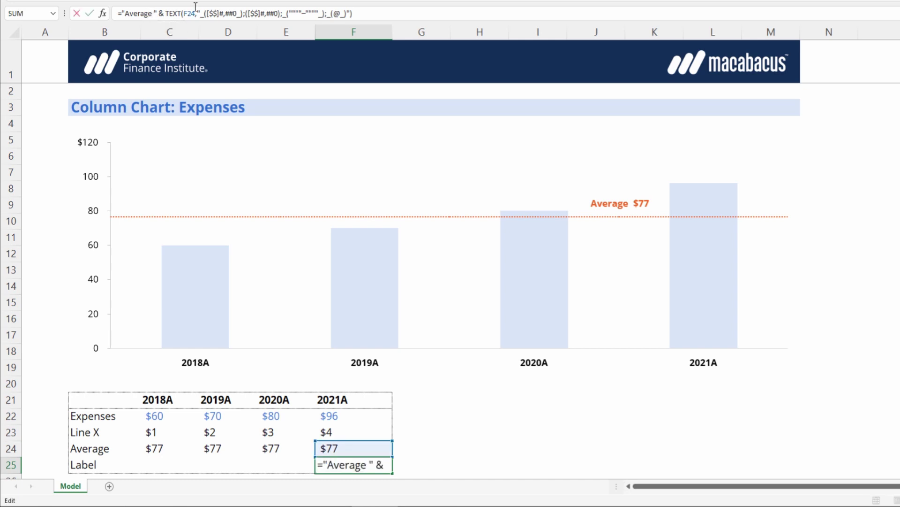
{"action": "key", "text": "BackSpace"}
{"action": "key", "text": "BackSpace"}
{"action": "key", "text": "BackSpace"}
{"action": "key", "text": "BackSpace"}
{"action": "key", "text": "BackSpace"}
{"action": "key", "text": "BackSpace"}
{"action": "key", "text": "BackSpace"}
{"action": "type", "text": "Mean"}
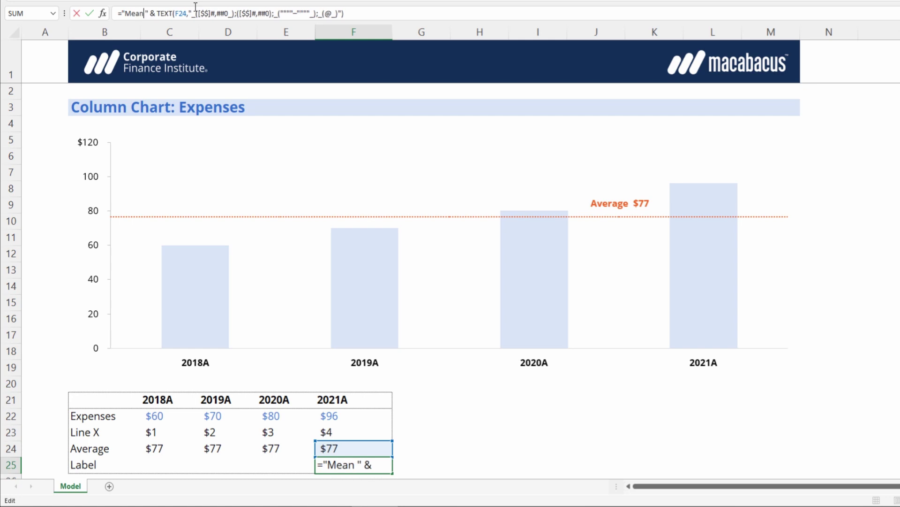
{"action": "key", "text": "Return"}
{"action": "key", "text": "ctrl+Home"}
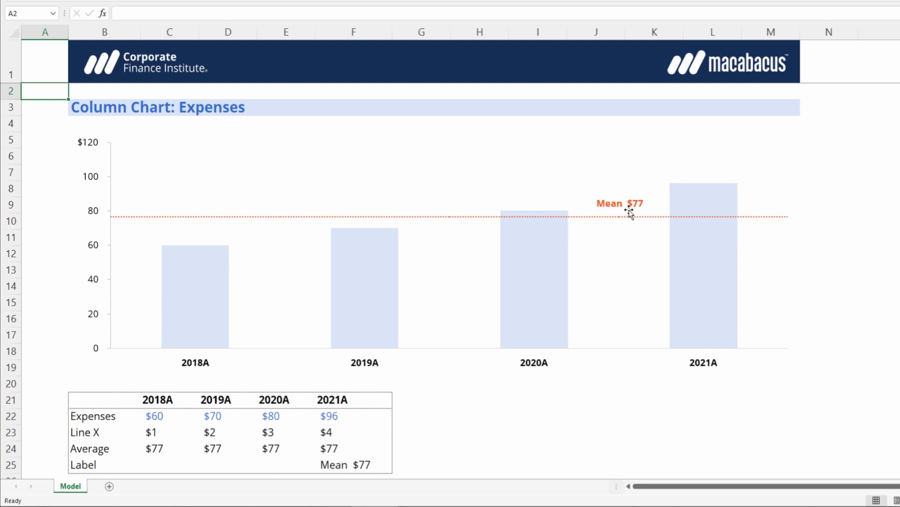
Rename the B24 row heading to Mean
{"action": "left_click", "coordinate": [98, 447]}
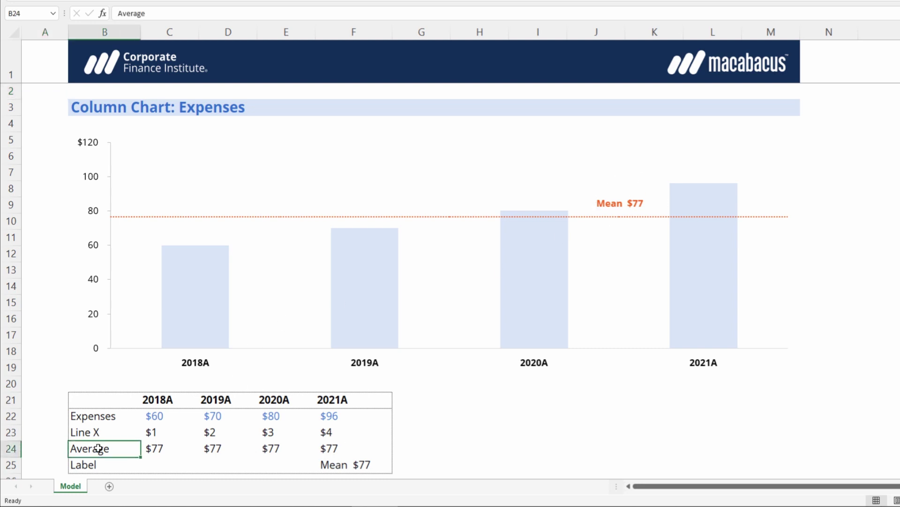
{"action": "type", "text": "Mean"}
{"action": "key", "text": "Return"}
{"action": "left_click", "coordinate": [98, 448]}
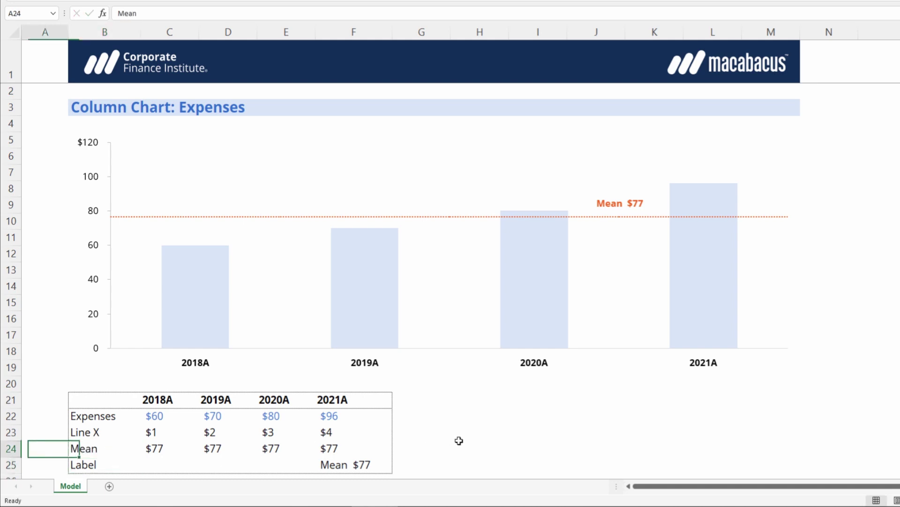
Enter 40 as the 2018A expense in C22, dropping the Mean line to $72
{"action": "key", "text": "Right"}
{"action": "key", "text": "Up"}
{"action": "key", "text": "Up"}
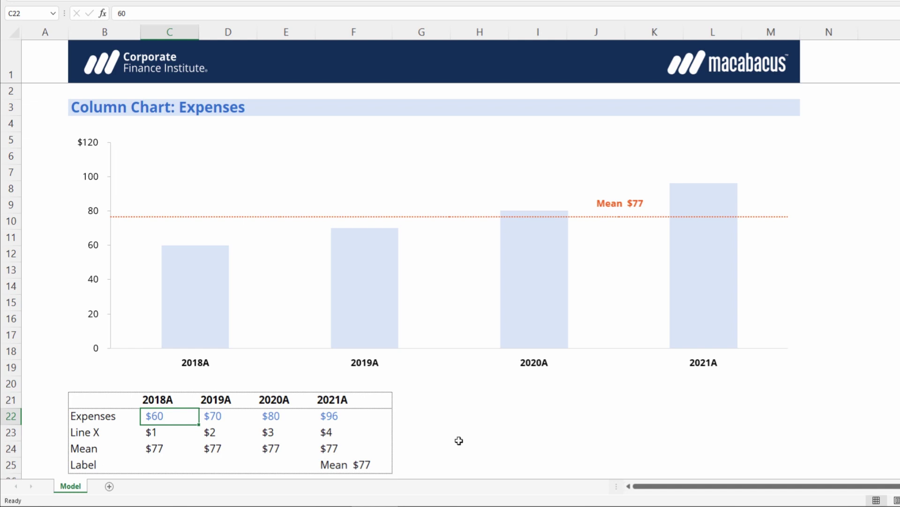
{"action": "type", "text": "40"}
{"action": "key", "text": "Return"}
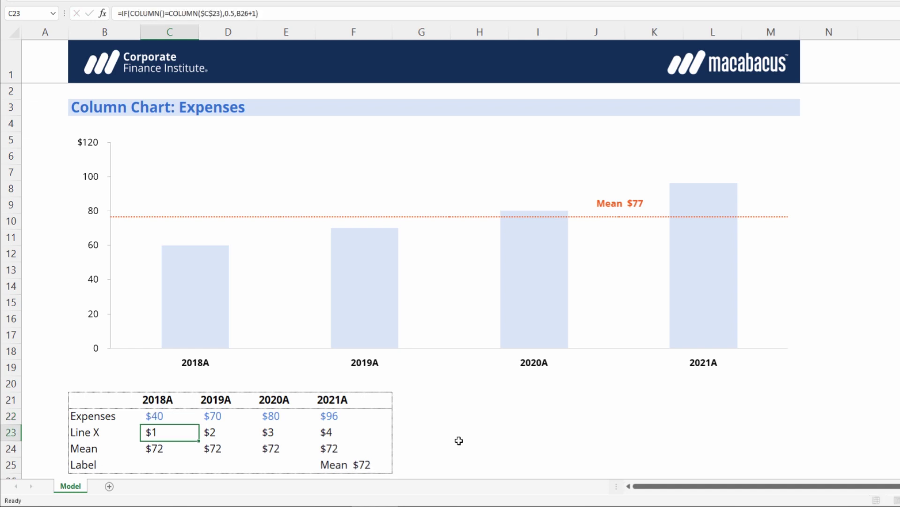
{"action": "key", "text": "Up"}
{"action": "key", "text": "Up"}
{"action": "key", "text": "Up"}
{"action": "key", "text": "Down"}
{"action": "key", "text": "Down"}
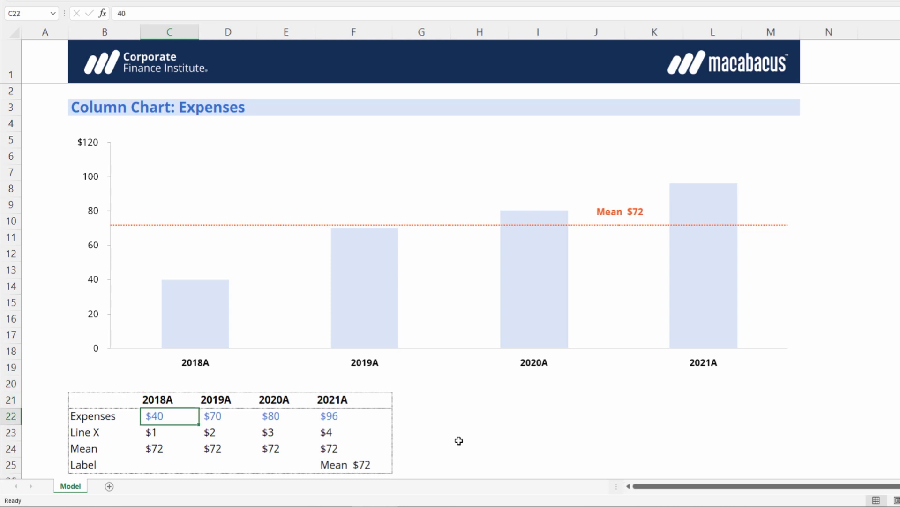